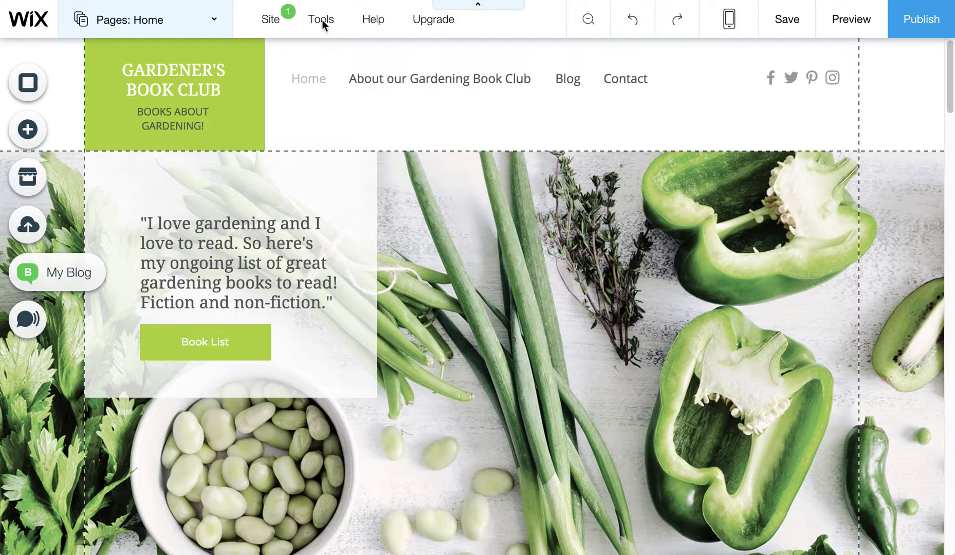
Step: Open the Tools menu for the Gardener's Book Club site
left_click(322, 20)
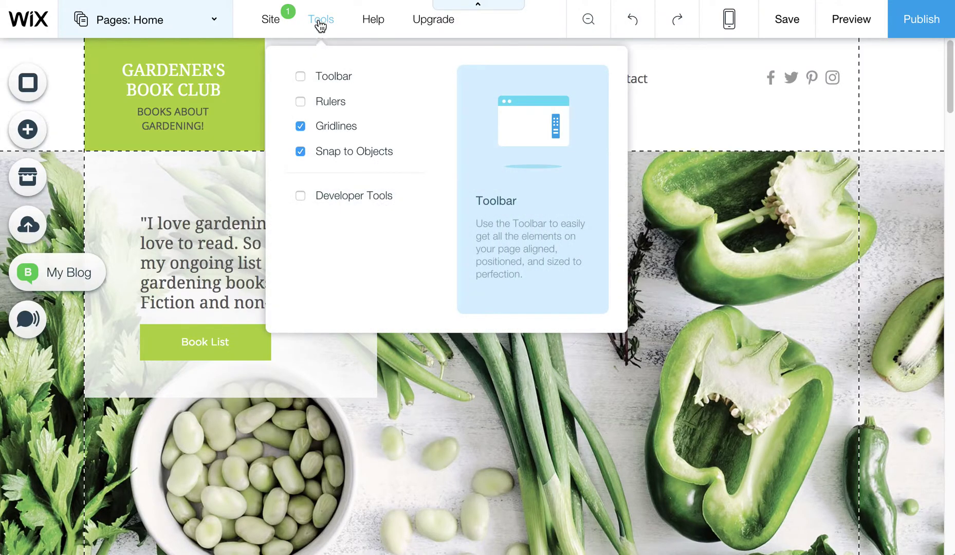
Step: Switch on Developer Tools, then recheck the Tools options and close the menu
left_click(342, 196)
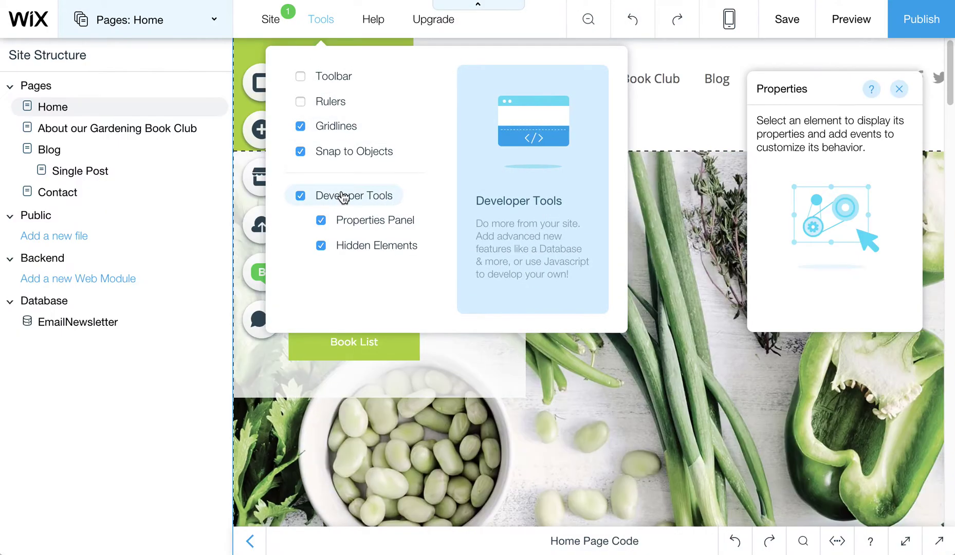
left_click(60, 170)
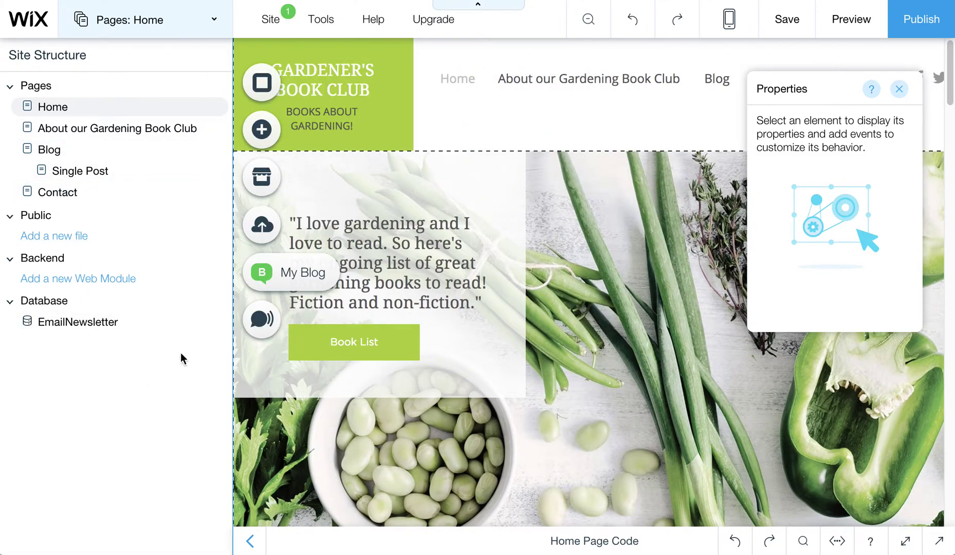
left_click(321, 19)
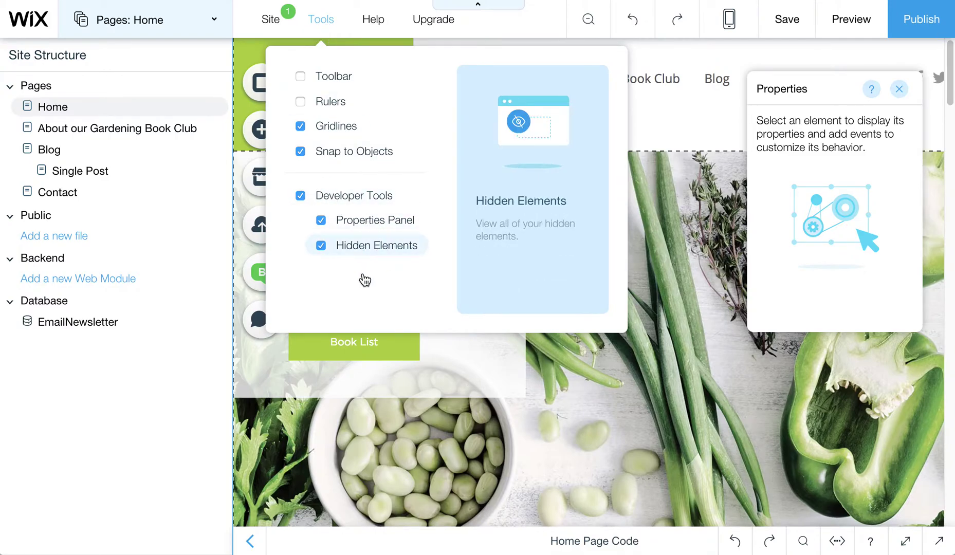
left_click(667, 263)
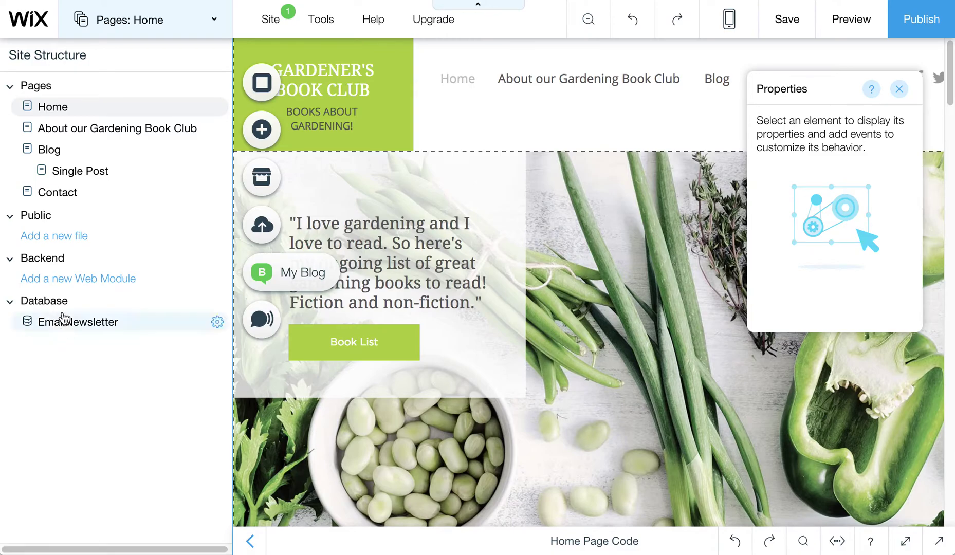
mouse_move(112, 214)
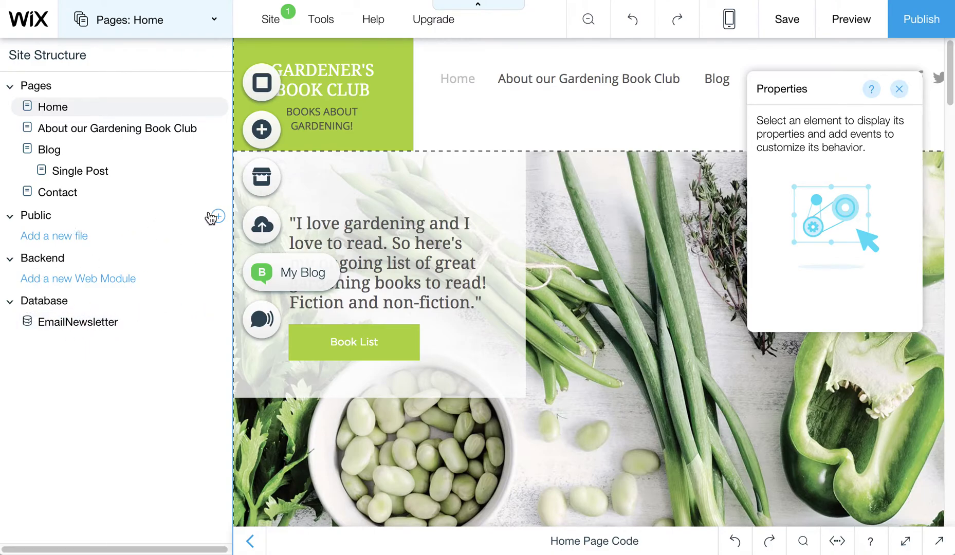
Step: Start a new Database collection named EmailNewsletter2 and open its purpose choices
left_click(218, 303)
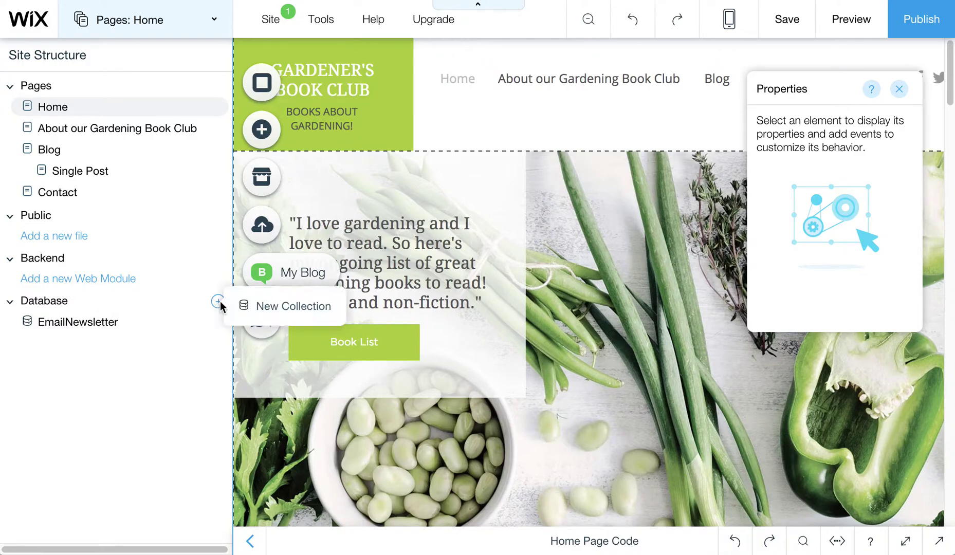
left_click(294, 306)
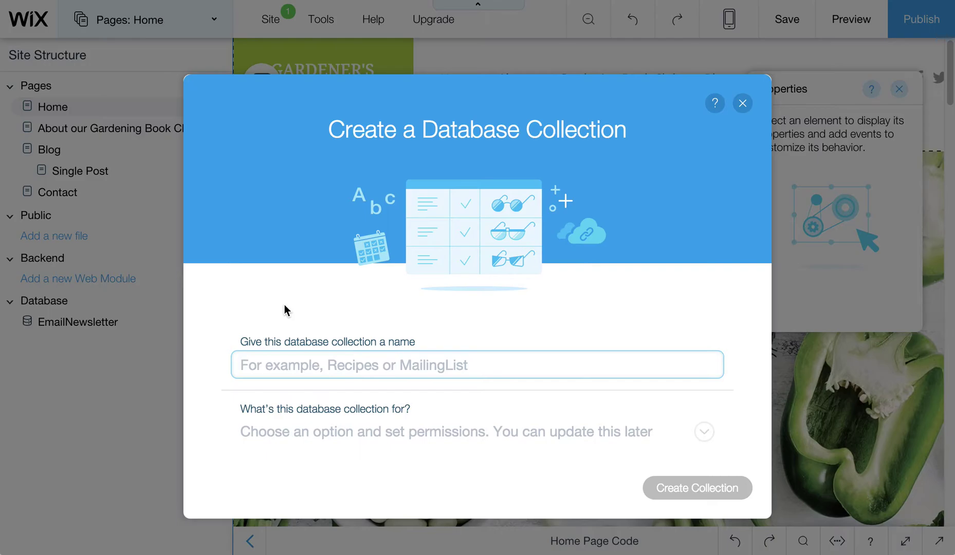
type("EmailNew")
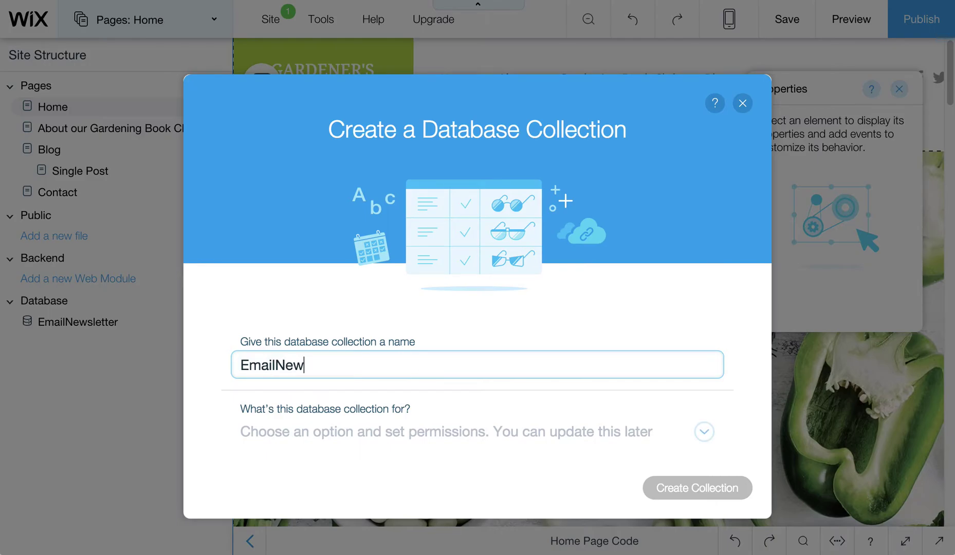
type("se")
key("BackSpace")
type("lette")
type("r2")
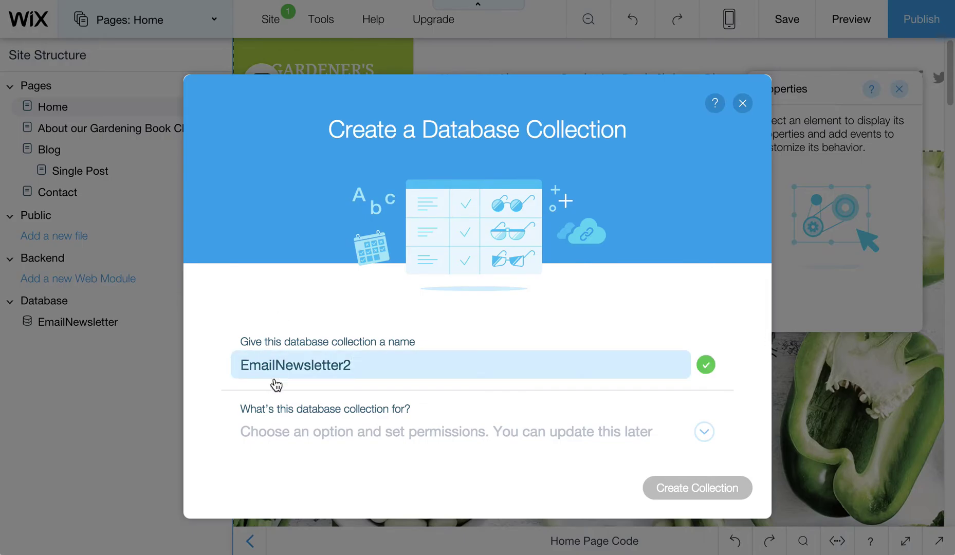
left_click(302, 432)
scroll(350, 299, "down", 1)
scroll(350, 231, "down", 1)
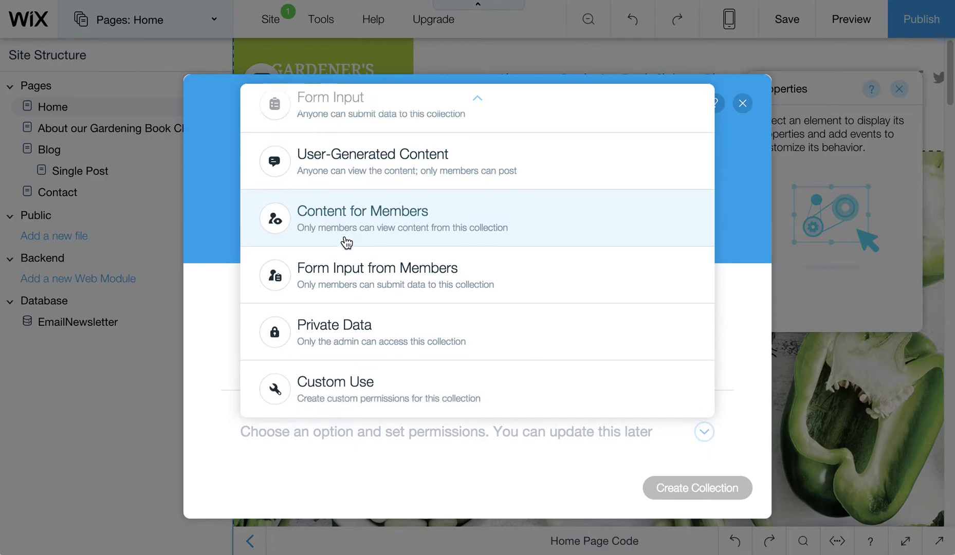
scroll(392, 399, "up", 2)
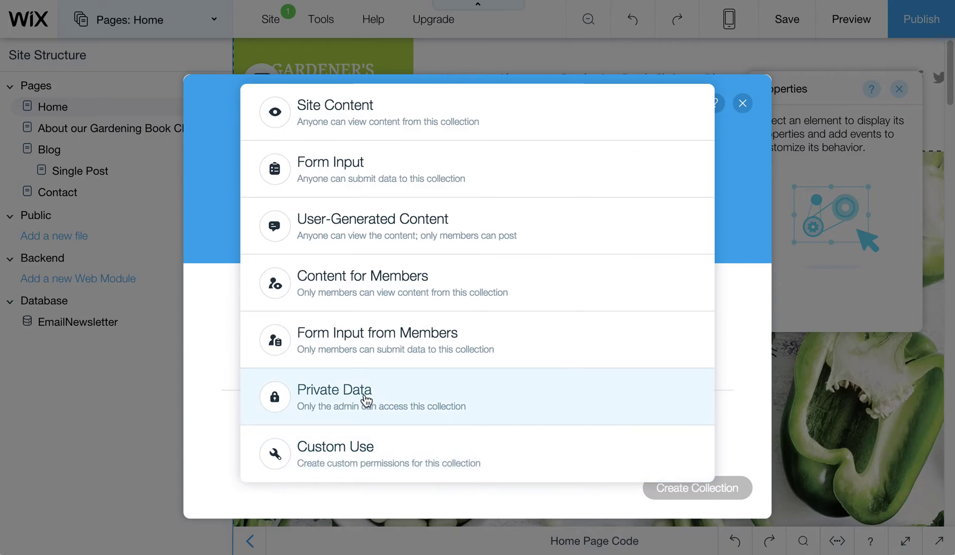
Step: Choose Form Input as the EmailNewsletter2 collection's purpose
left_click(366, 172)
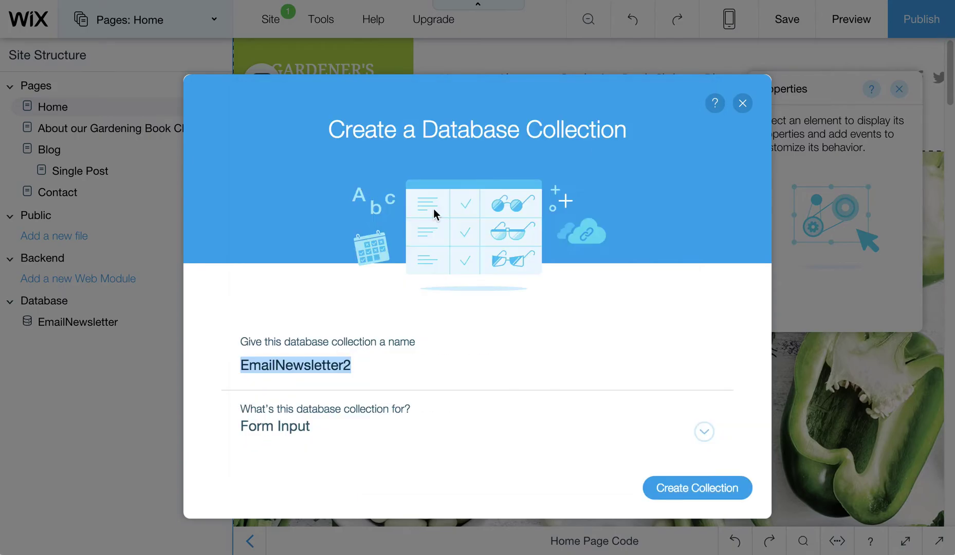
Step: Create EmailNewsletter2, opening it as an empty sandbox table with a Title field
left_click(697, 487)
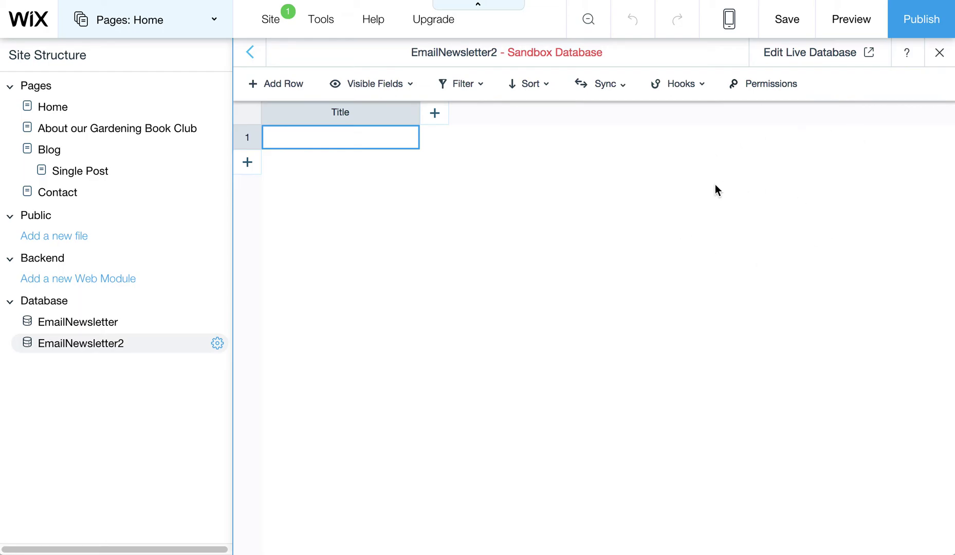
Step: Reopen the Tools menu to review the Developer Tools options
left_click(321, 19)
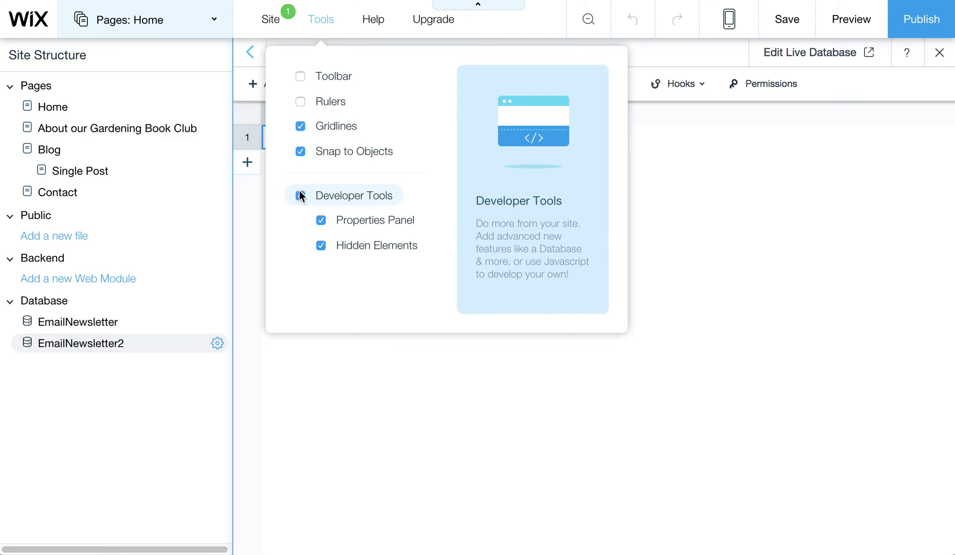